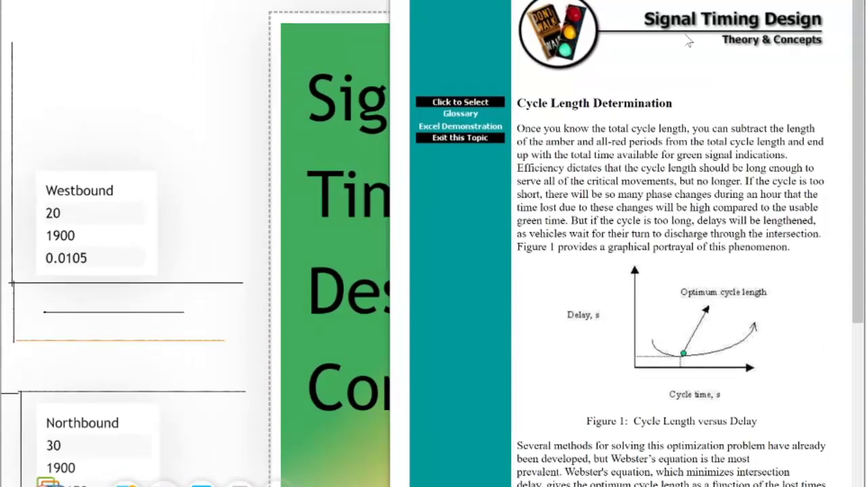
Scroll the Signal Timing Design page down to Webster's optimum cycle-length equation
scroll(689, 42, down, 5)
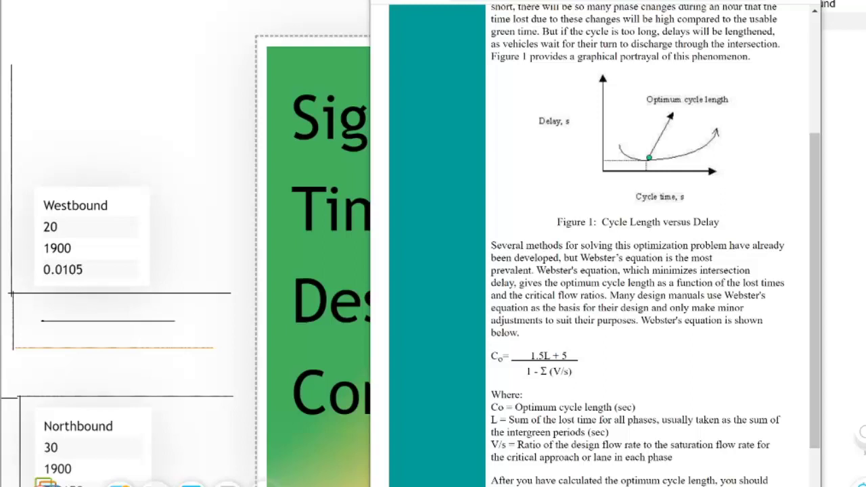
Highlight the Webster's equation explanation and equation line, then scroll back up the page
drag(685, 458, 488, 354)
click(703, 238)
scroll(704, 238, up, 1)
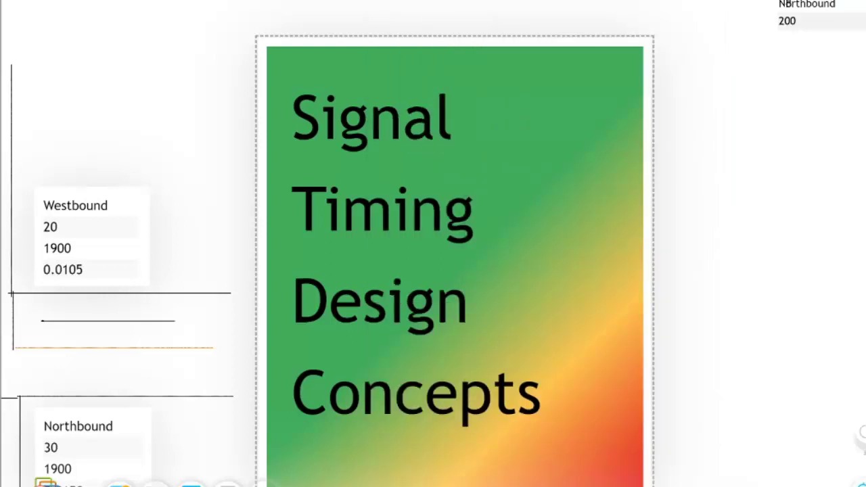
Drag the Figure 1 Cycle Length versus Delay graph onto the canvas and move it to the edge
drag(811, 202, 737, 149)
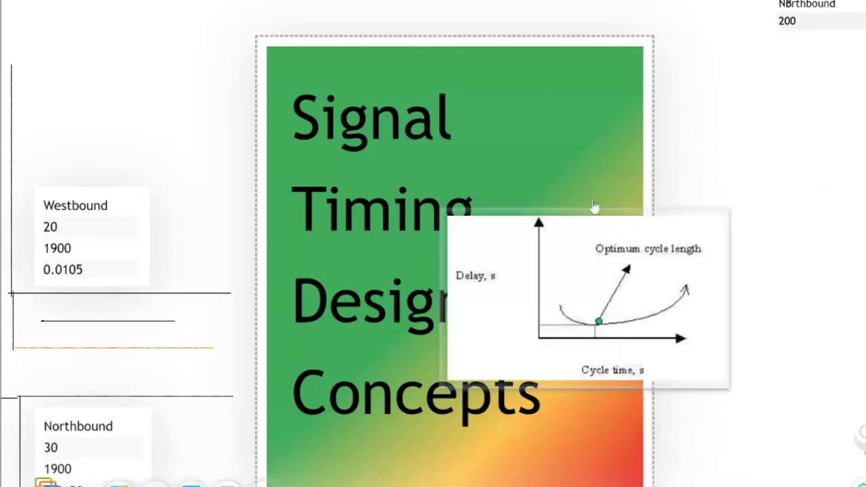
drag(594, 207, 735, 140)
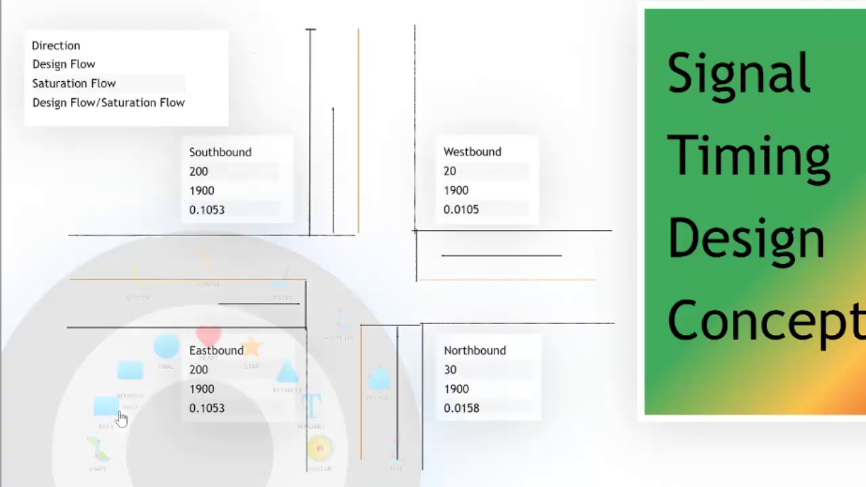
Draw freehand C marks in the Eastbound and Southbound lanes with the Pen tool
click(135, 277)
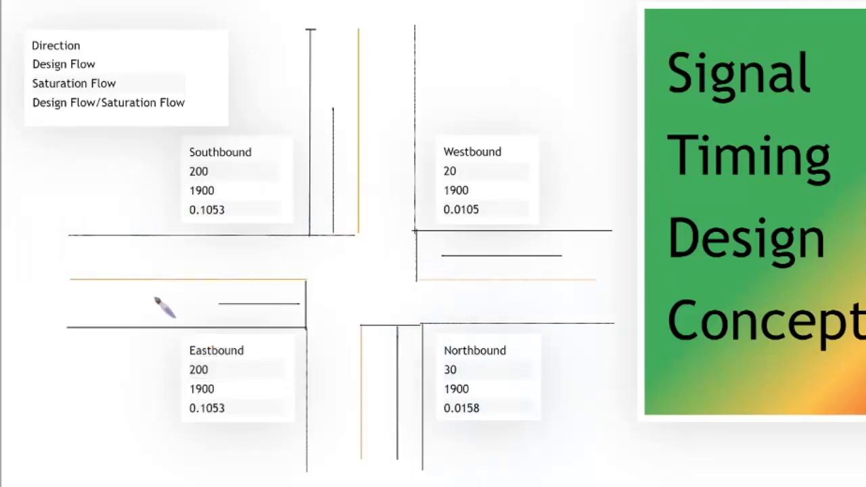
drag(155, 292, 155, 311)
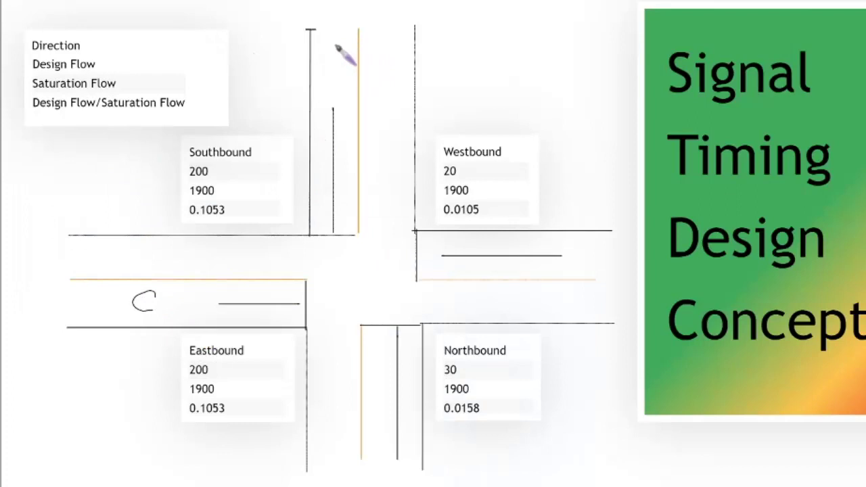
drag(336, 45, 337, 64)
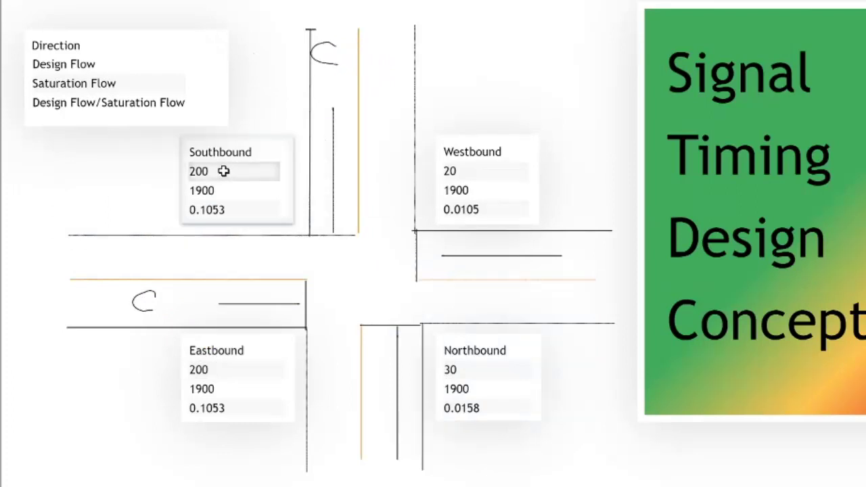
click(497, 368)
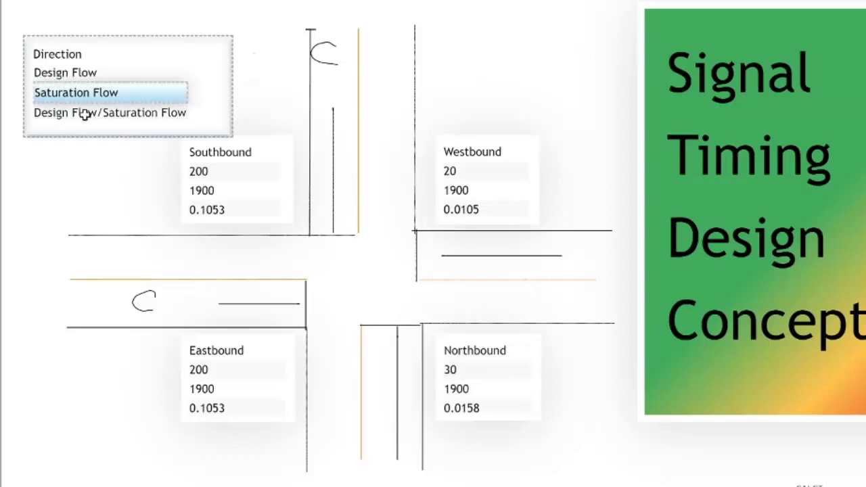
click(87, 112)
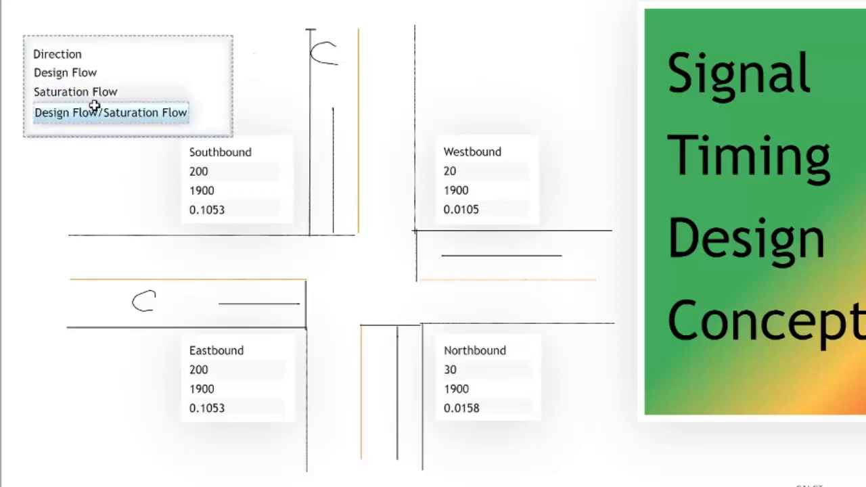
click(221, 190)
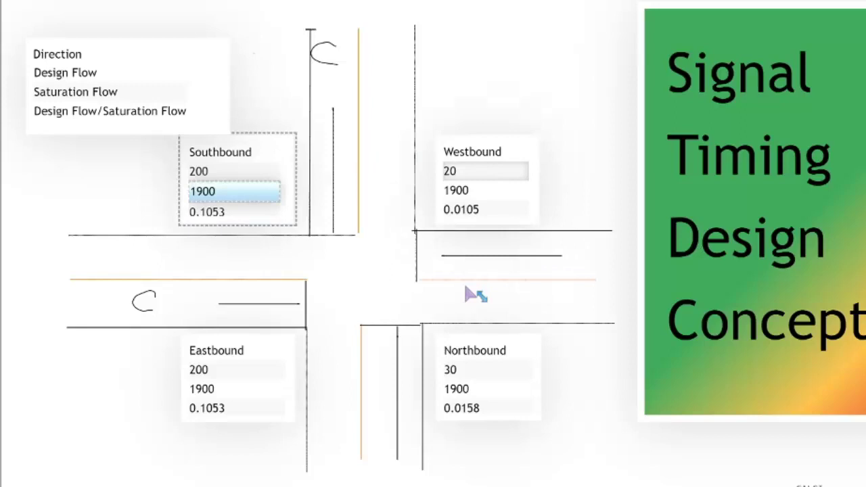
click(466, 369)
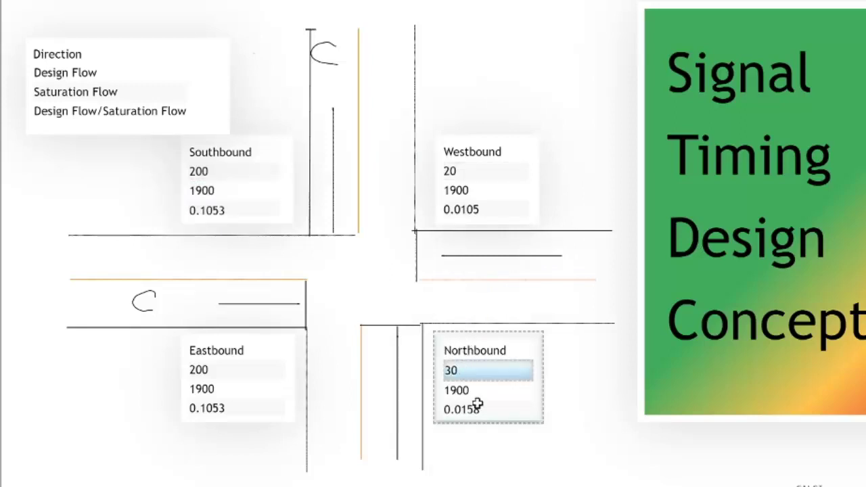
click(466, 389)
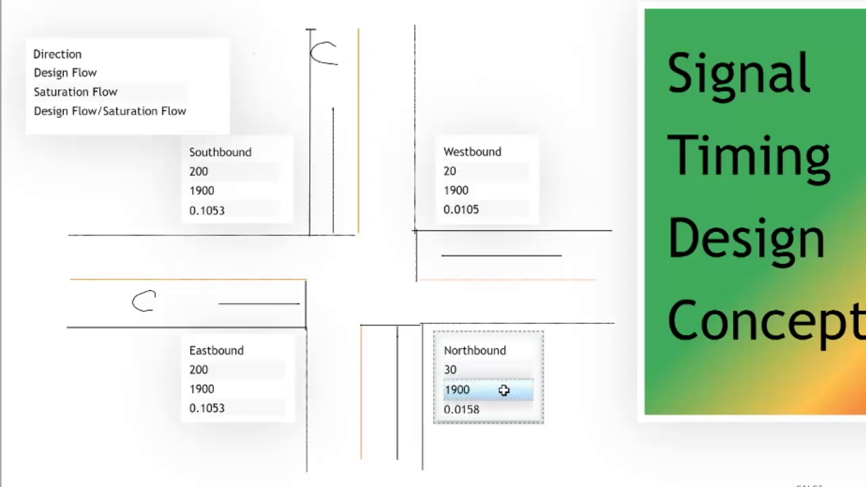
click(485, 406)
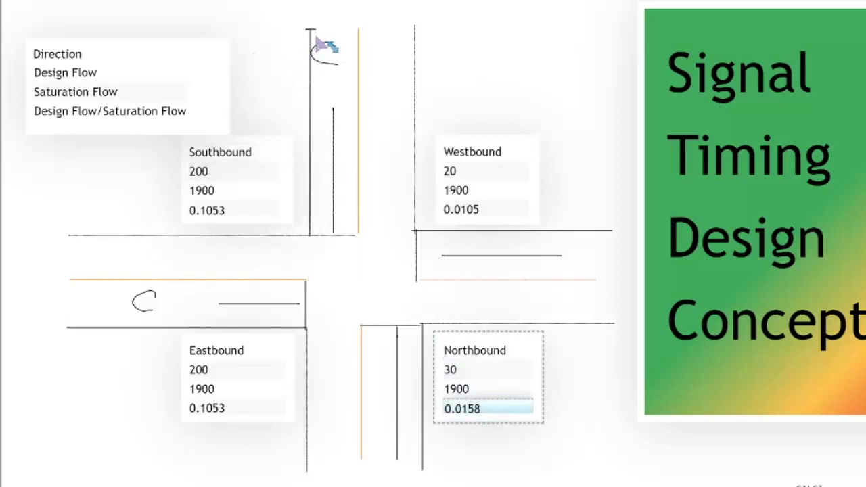
click(231, 211)
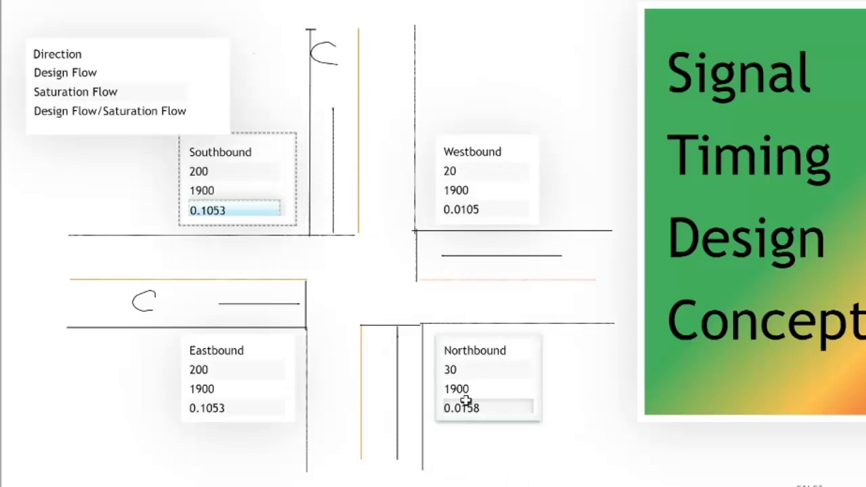
click(498, 407)
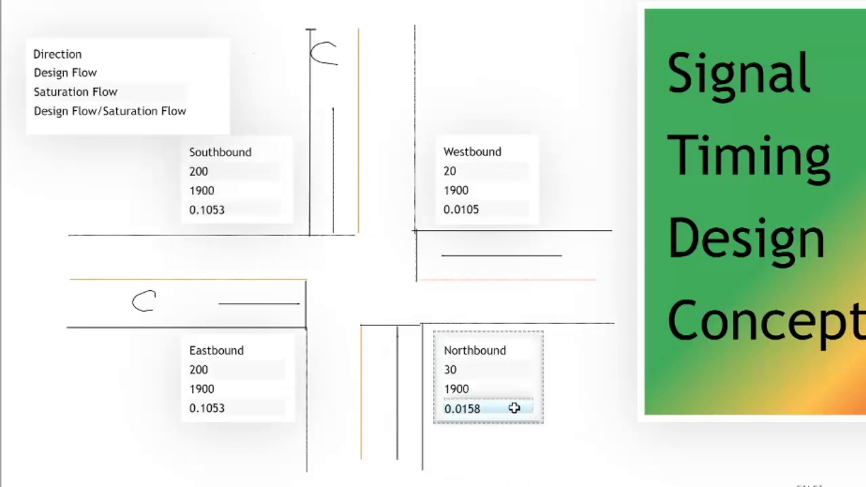
click(225, 368)
click(481, 167)
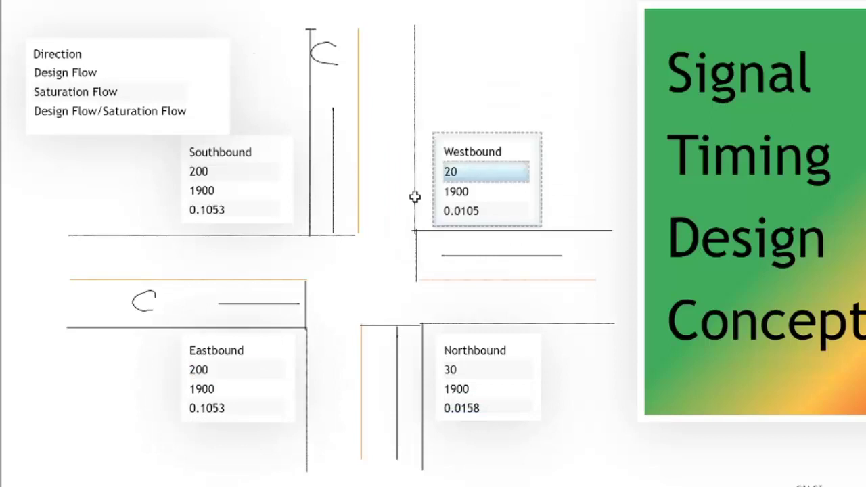
click(229, 367)
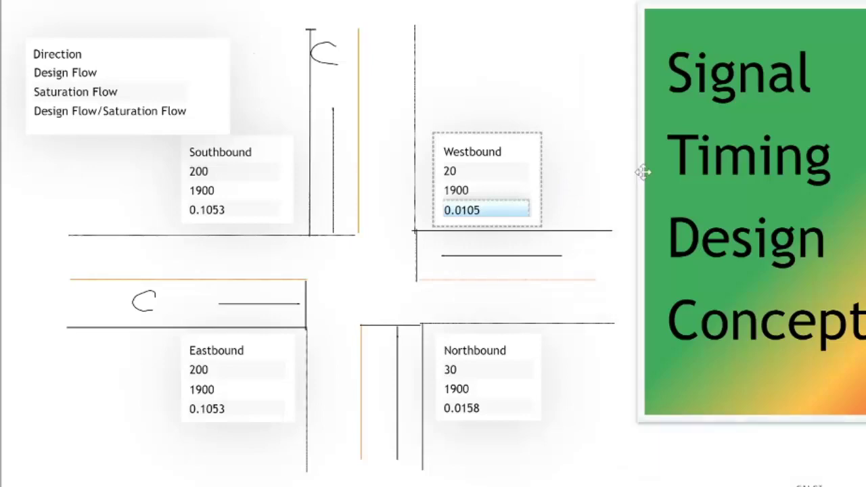
drag(678, 222, 678, 235)
click(487, 379)
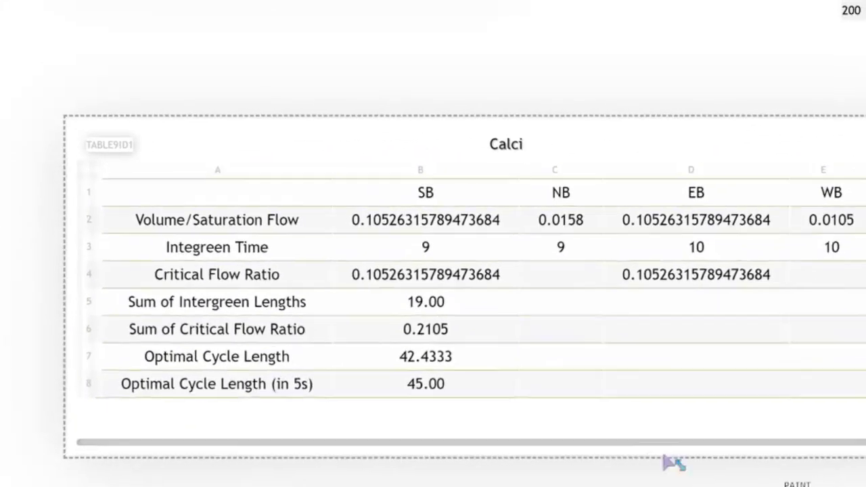
Inspect the formula behind the SB Volume/Saturation Flow cell B2
click(347, 198)
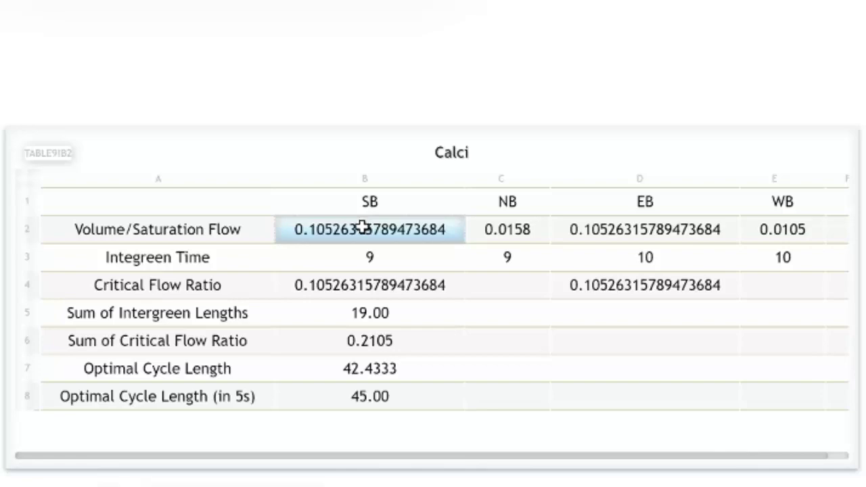
double_click(365, 223)
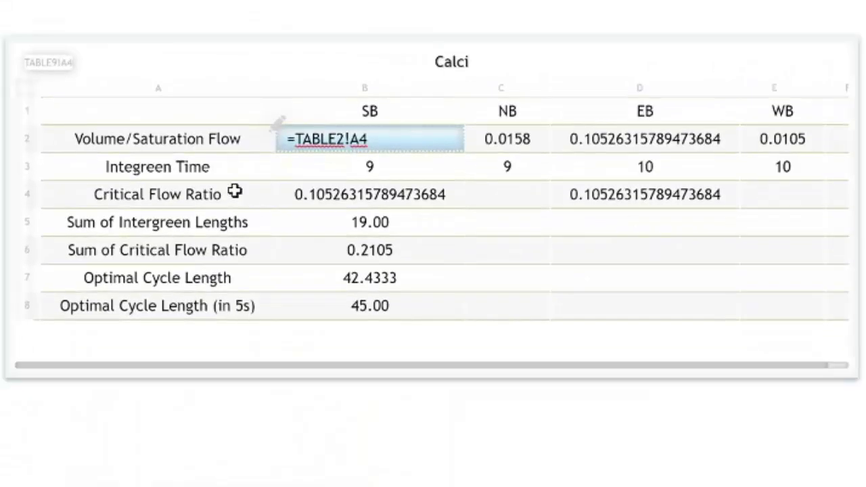
click(371, 168)
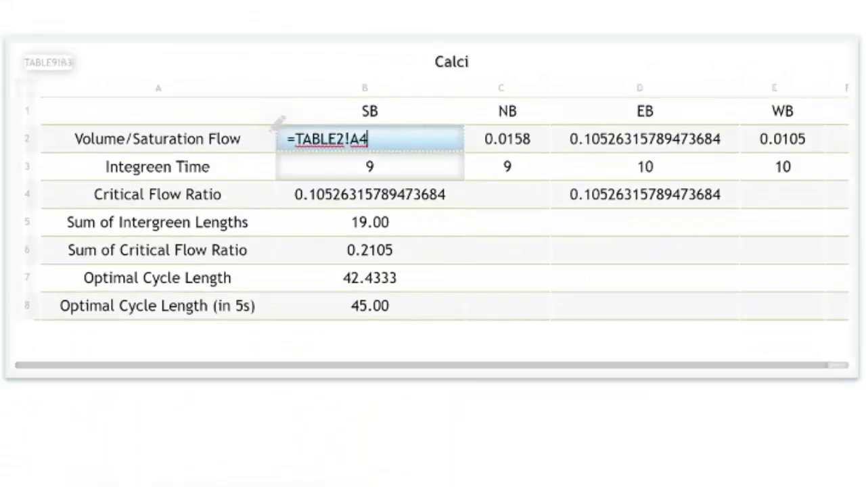
Commit the WB cell E2 formula =TABLE5!A4, linking it to the westbound flow sheet
click(466, 135)
mouse_move(498, 139)
mouse_down()
mouse_move(617, 149)
mouse_move(618, 140)
mouse_up()
click(766, 139)
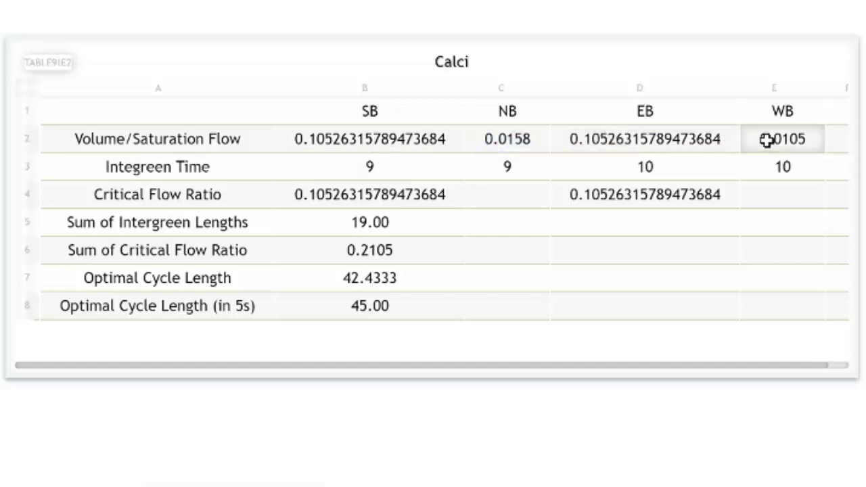
double_click(762, 137)
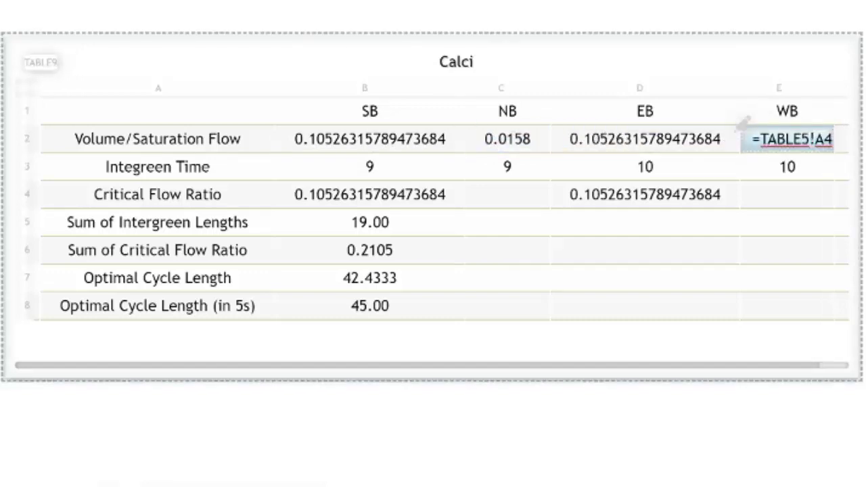
key(Tab)
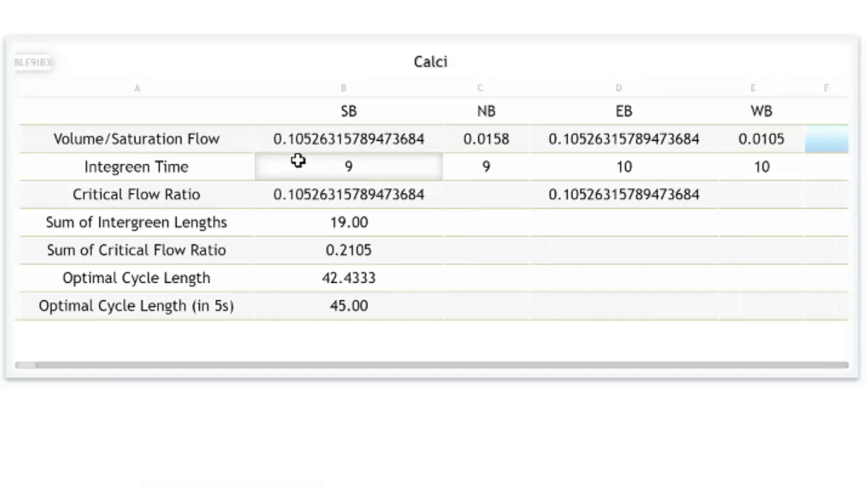
click(298, 160)
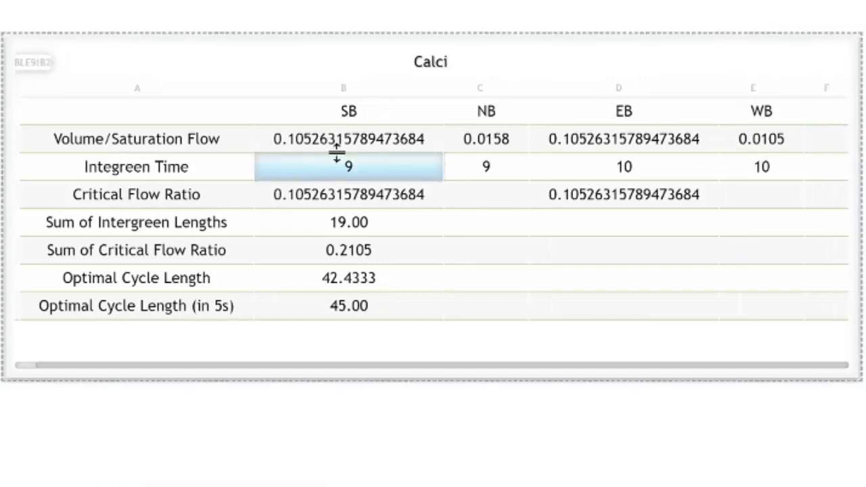
click(498, 168)
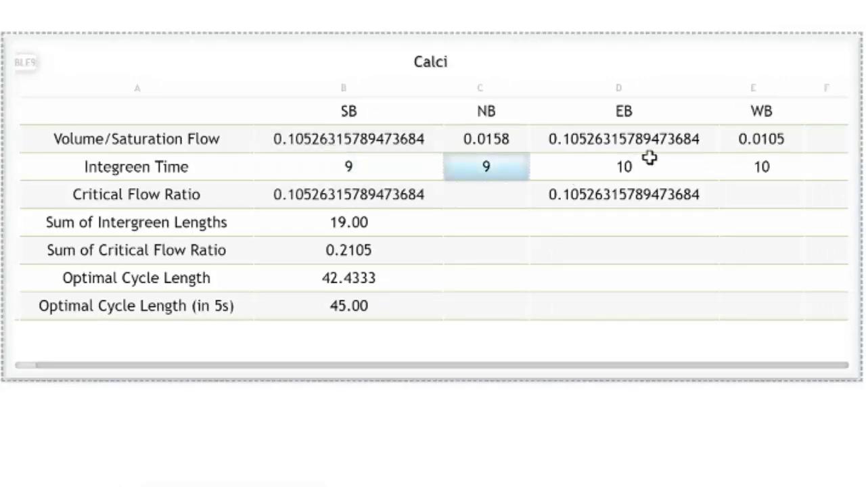
click(610, 168)
click(767, 166)
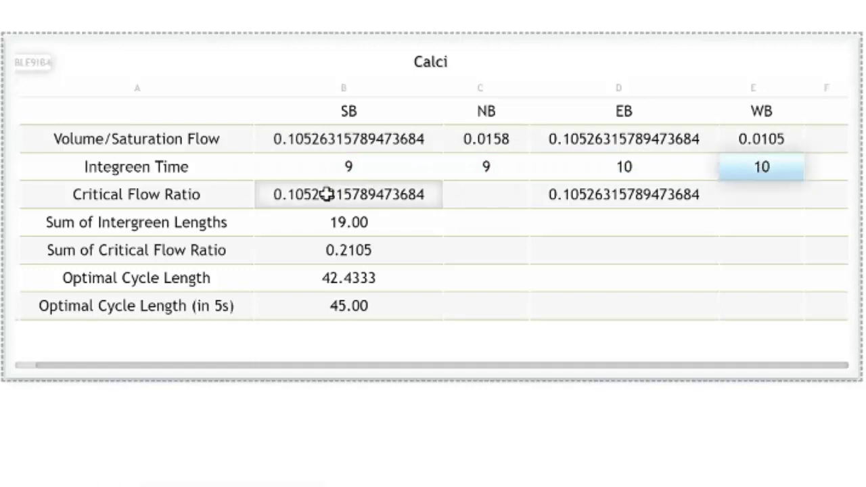
click(330, 138)
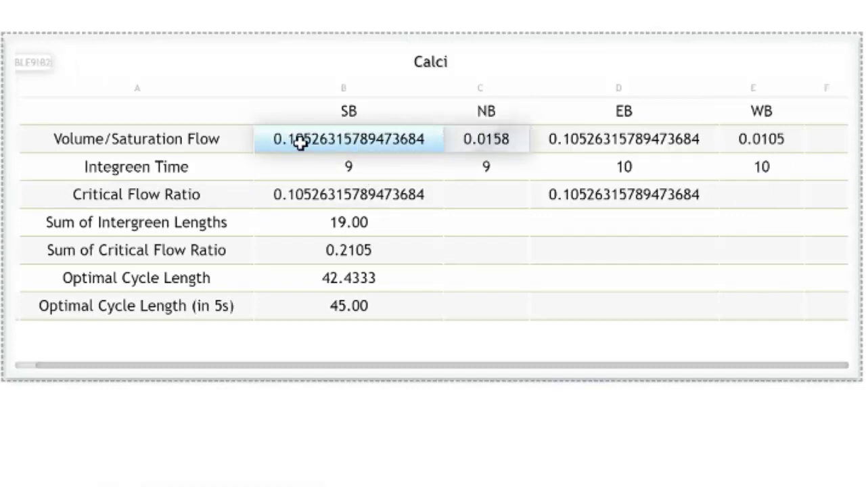
click(348, 194)
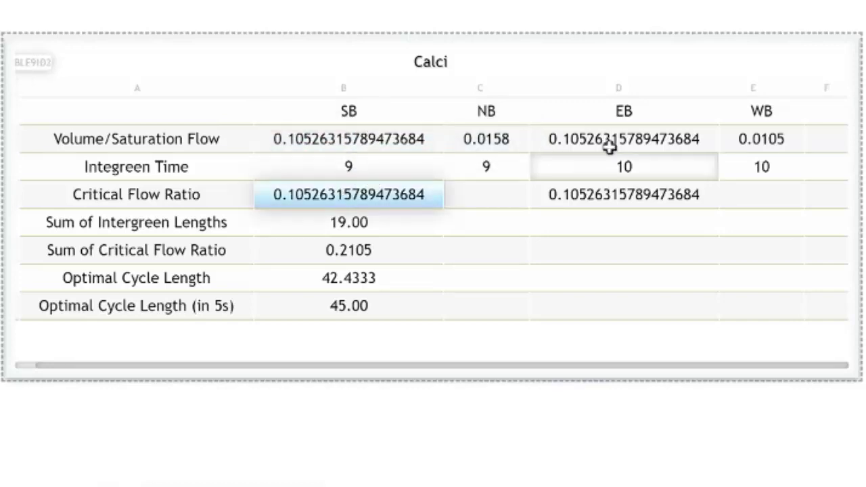
click(608, 191)
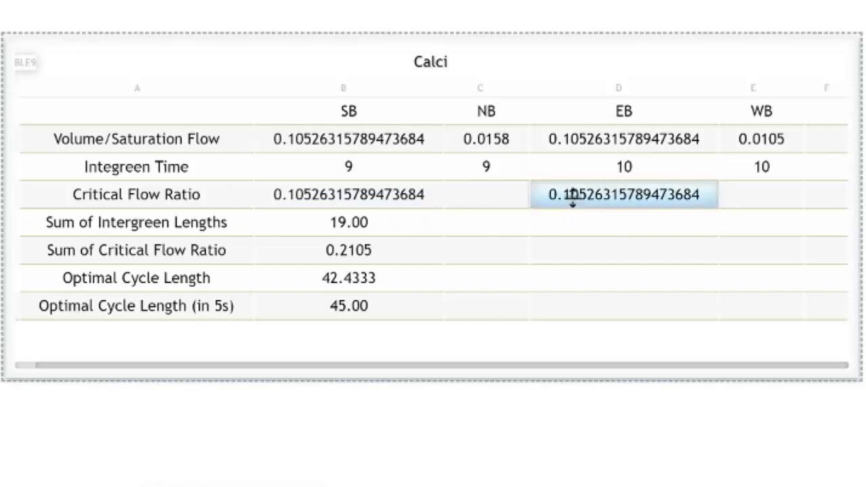
double_click(648, 195)
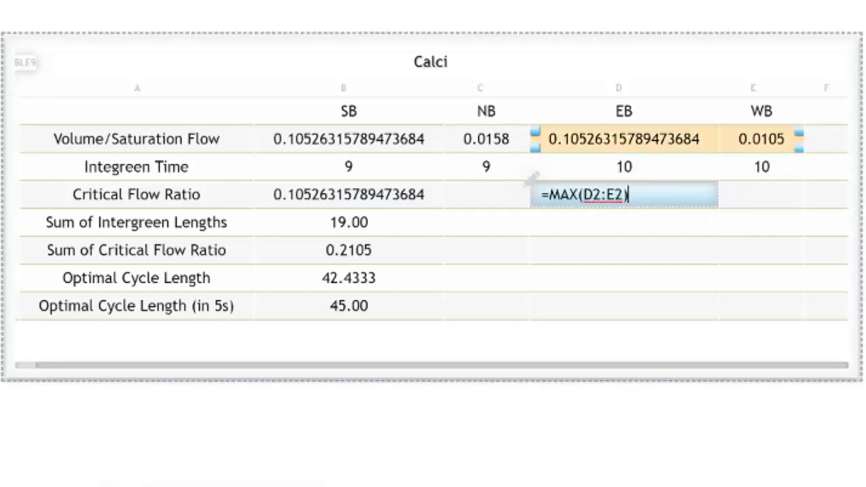
key(Tab)
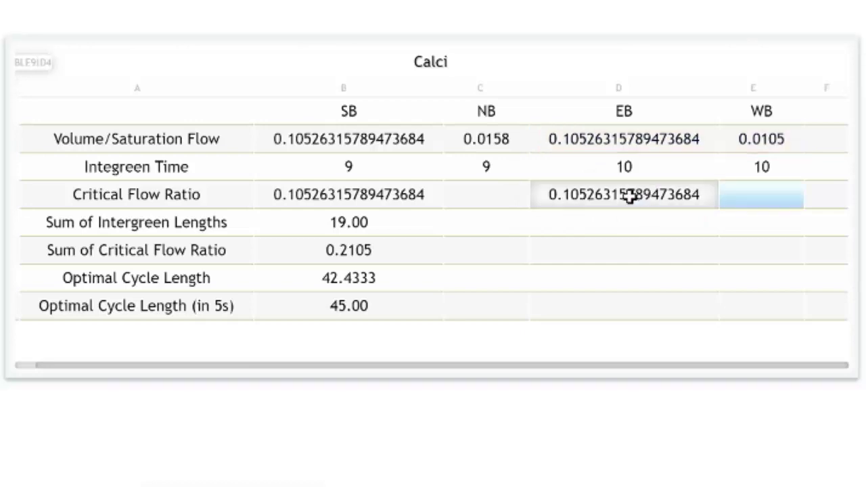
click(373, 218)
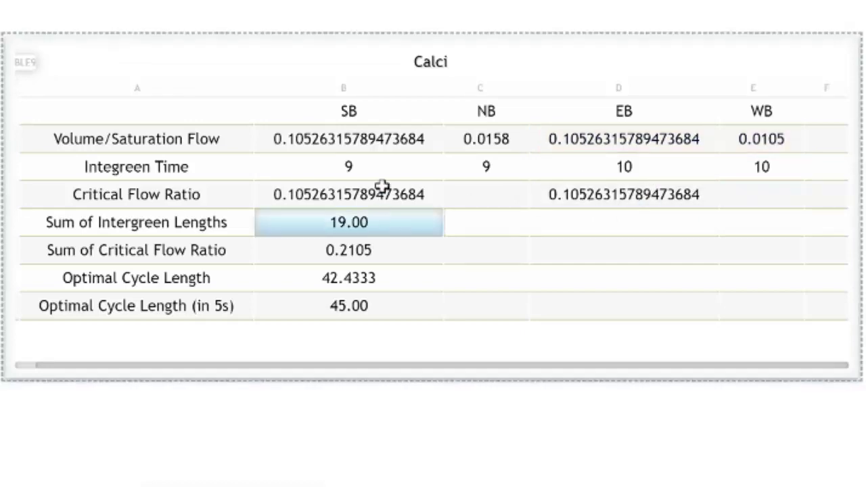
click(374, 165)
click(375, 165)
click(639, 168)
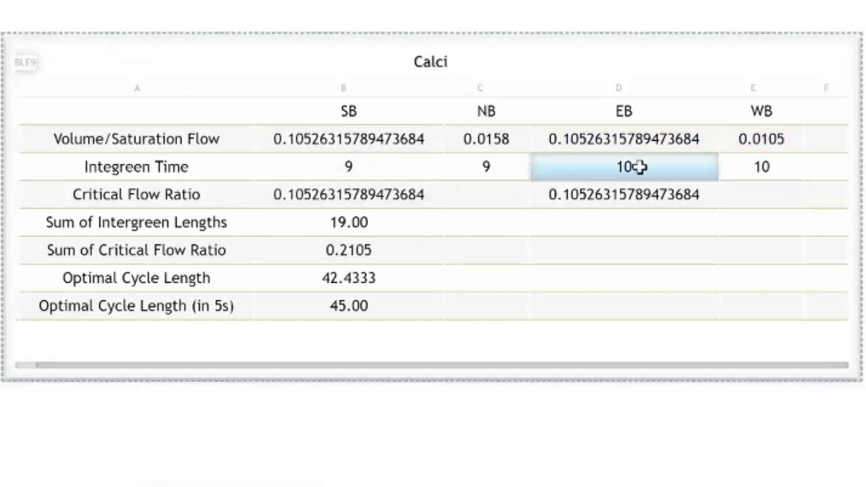
click(332, 248)
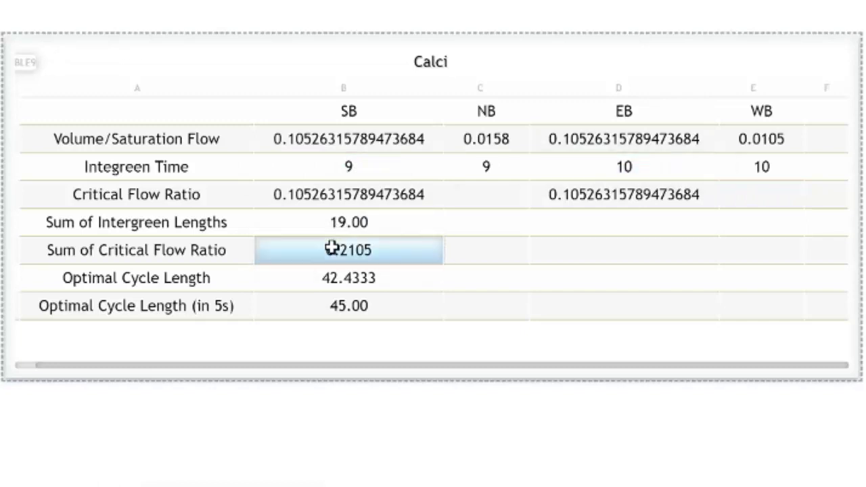
click(344, 190)
click(568, 189)
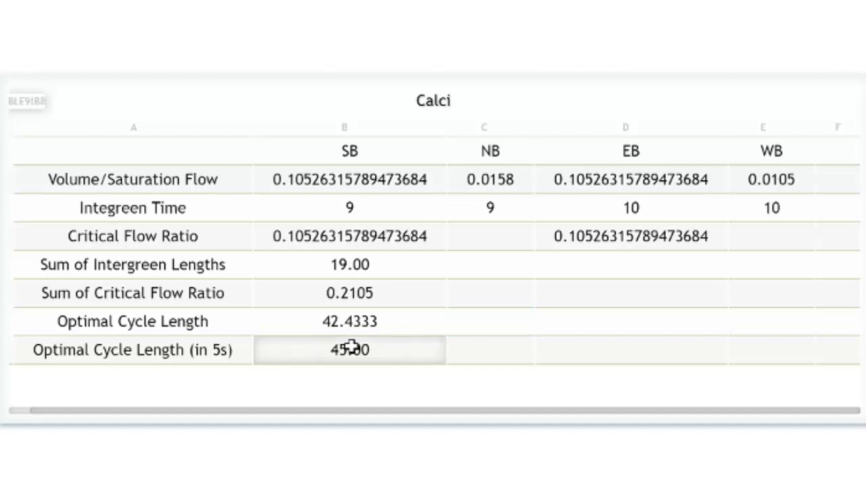
double_click(353, 348)
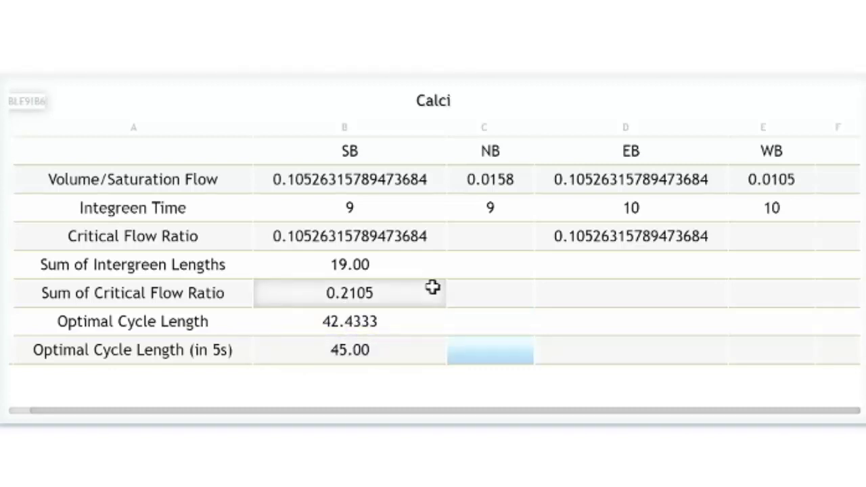
key(ctrl+grave)
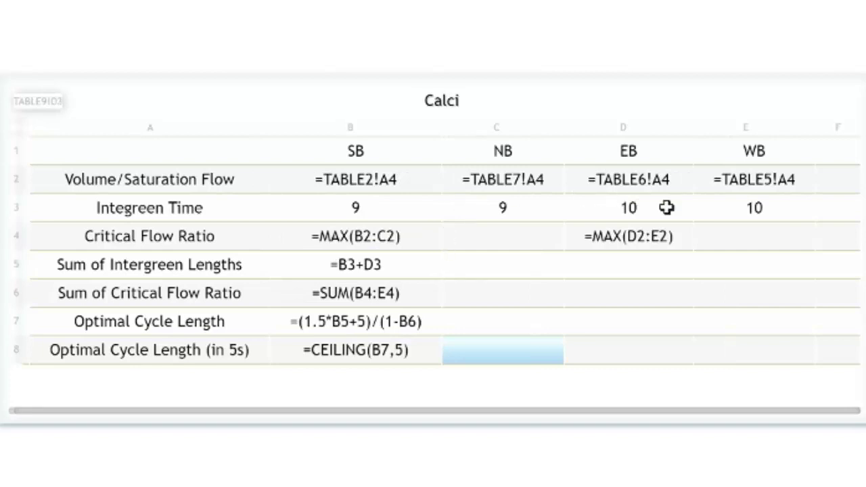
key(ctrl+grave)
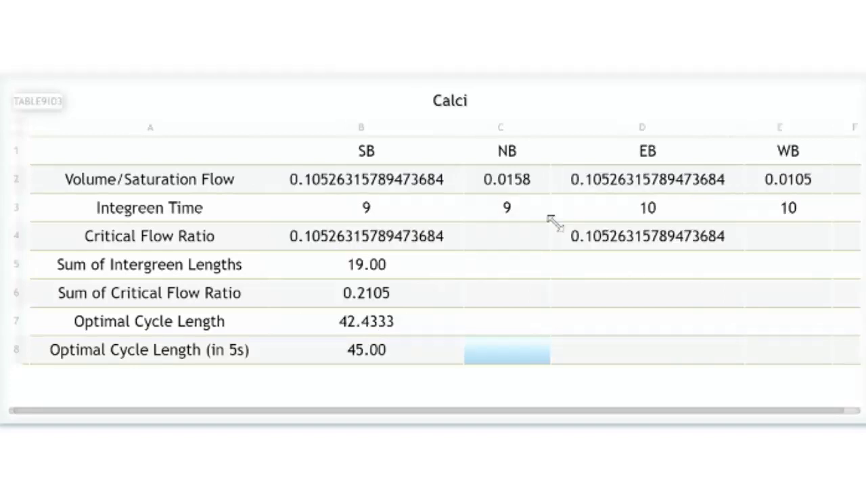
scroll(494, 33, up, 3)
scroll(493, 34, up, 6)
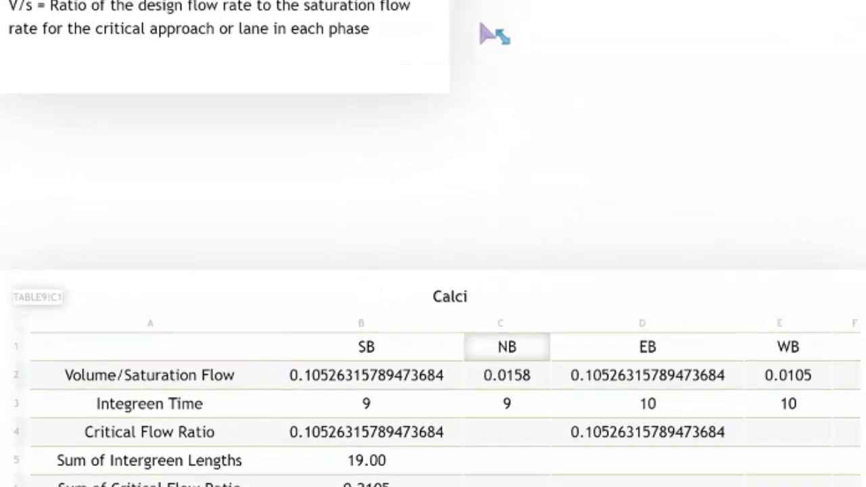
scroll(494, 34, up, 6)
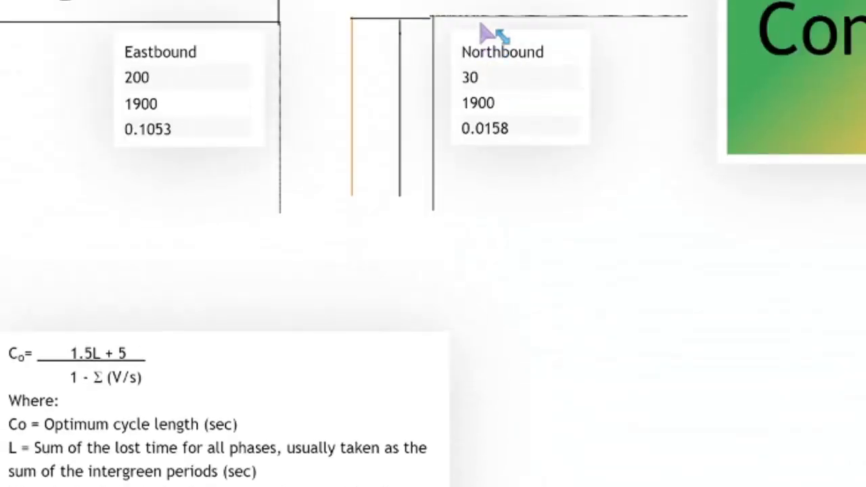
scroll(494, 34, down, 10)
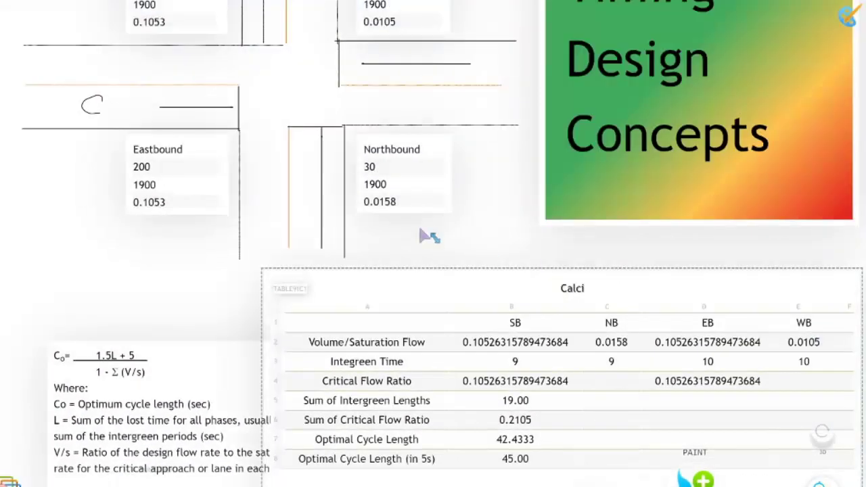
Scrub the Westbound design flow from 20 up to 3200, then move the Calci table up to show every row
click(509, 433)
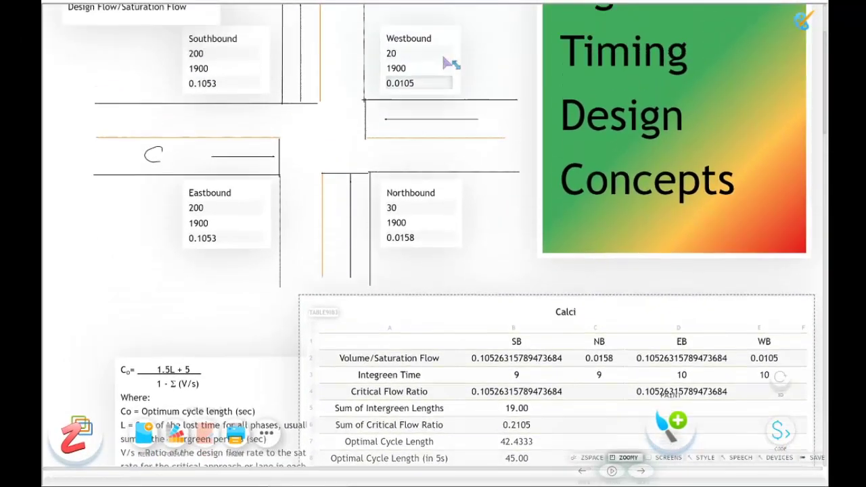
click(443, 54)
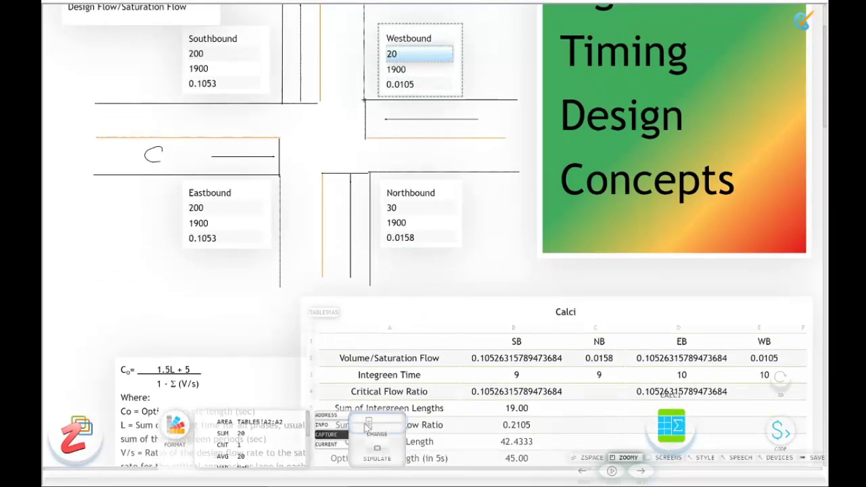
mouse_move(389, 426)
mouse_down()
mouse_move(371, 424)
mouse_move(391, 426)
mouse_up()
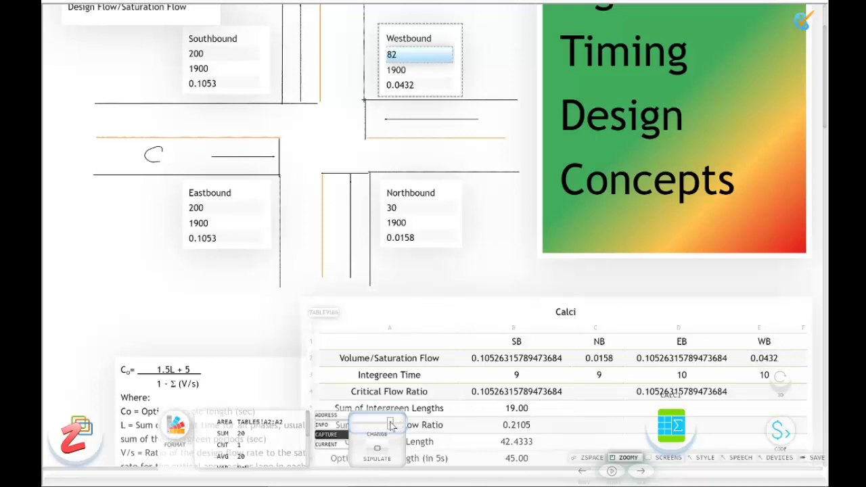
drag(391, 424, 366, 420)
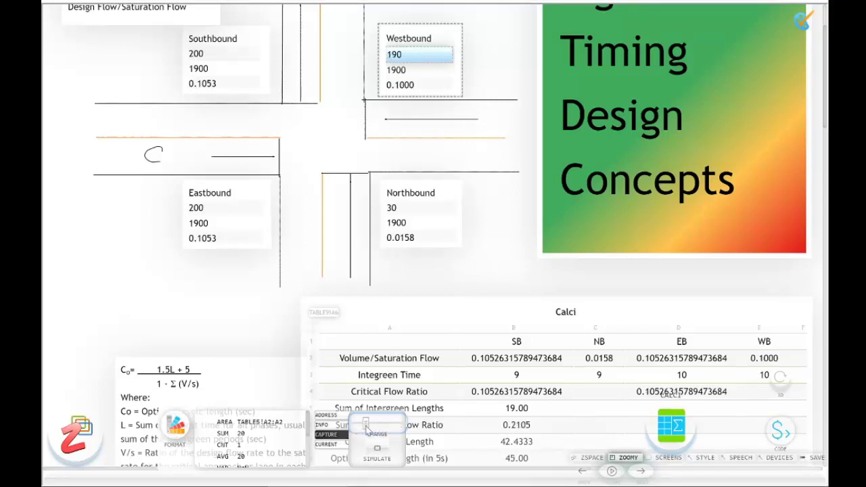
drag(374, 428, 387, 427)
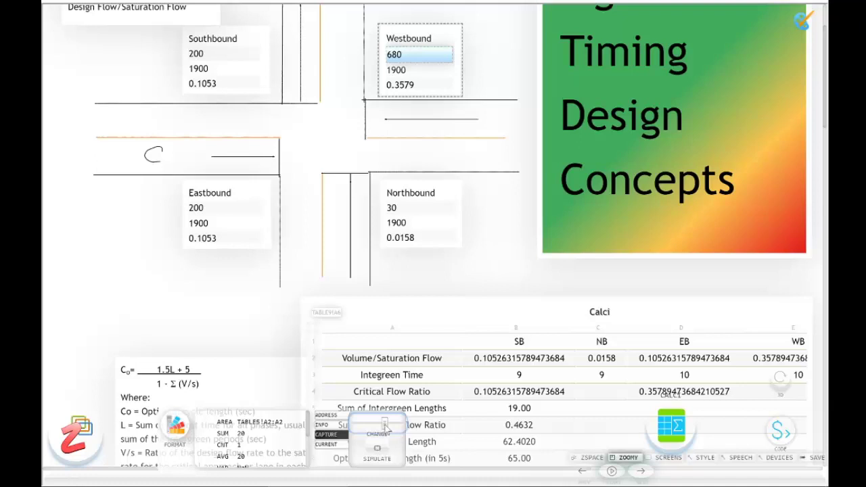
drag(384, 425, 397, 428)
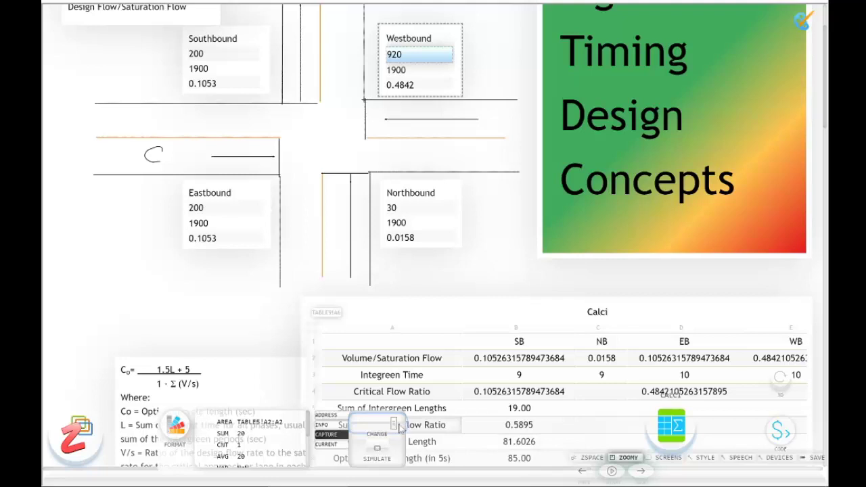
drag(399, 428, 370, 425)
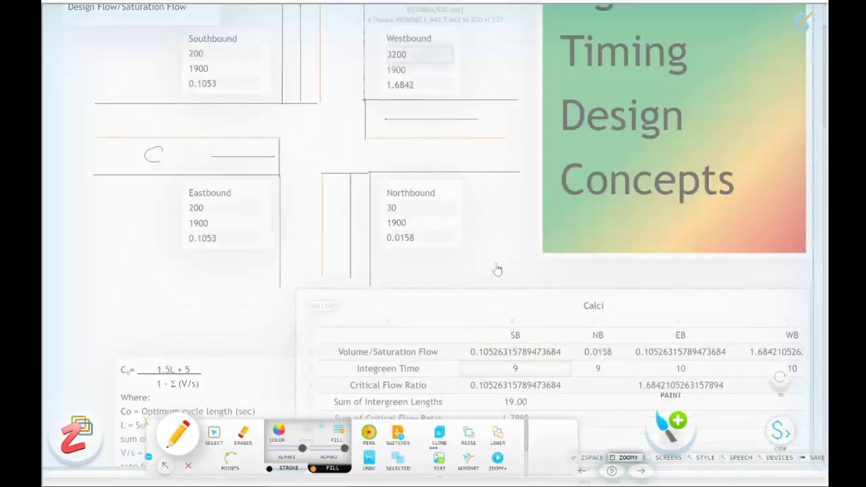
mouse_move(507, 298)
mouse_down()
mouse_move(486, 222)
mouse_move(468, 215)
mouse_move(477, 215)
mouse_up()
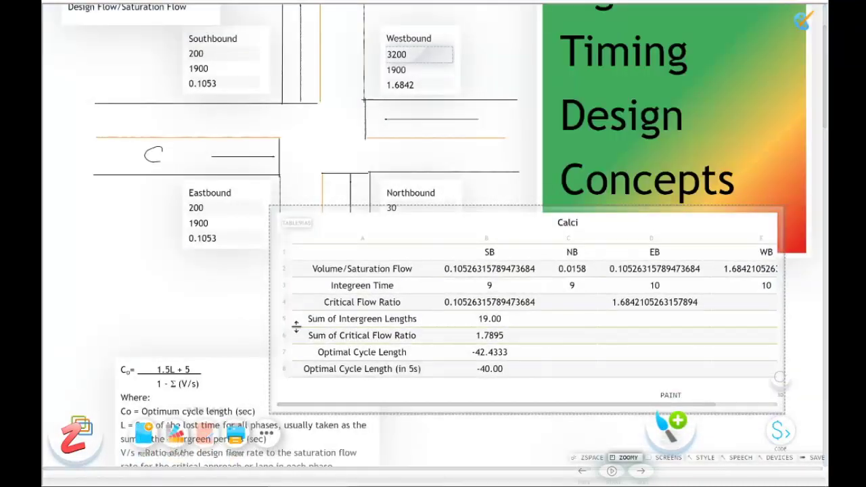
Reposition the Calci table up and to the left on the canvas
mouse_move(276, 329)
mouse_down()
mouse_move(282, 356)
mouse_move(304, 288)
mouse_up()
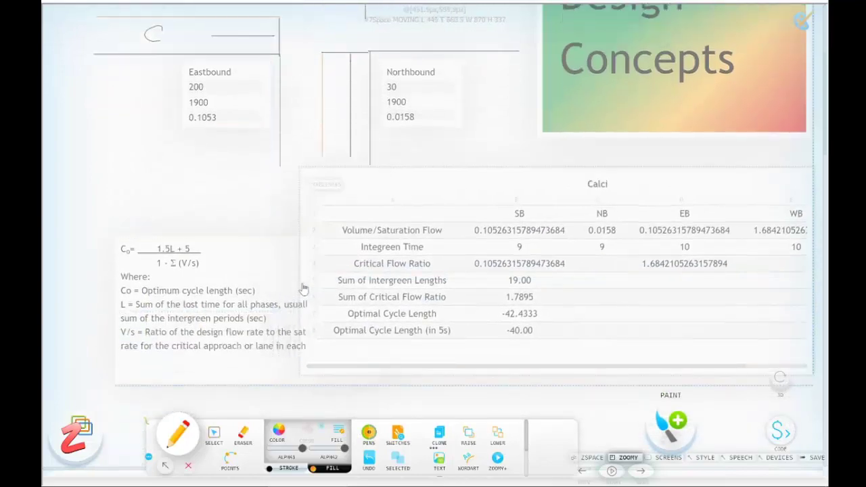
scroll(518, 283, up, 3)
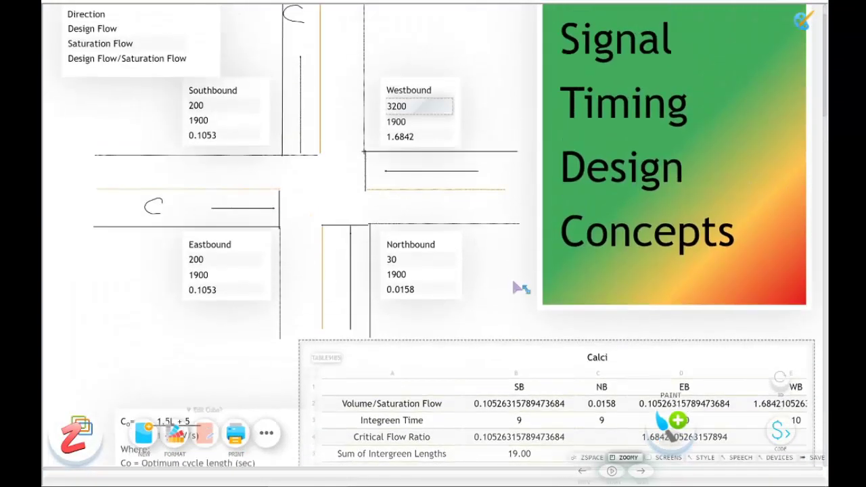
scroll(521, 288, up, 1)
scroll(521, 288, down, 2)
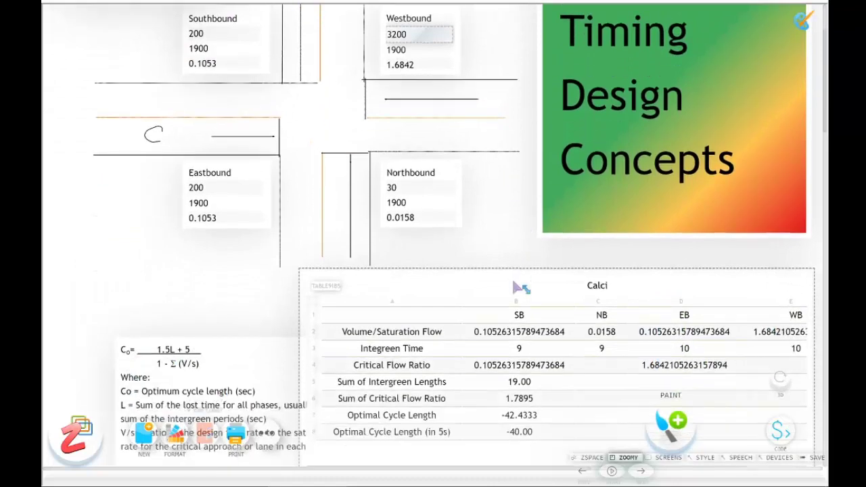
drag(513, 271, 483, 158)
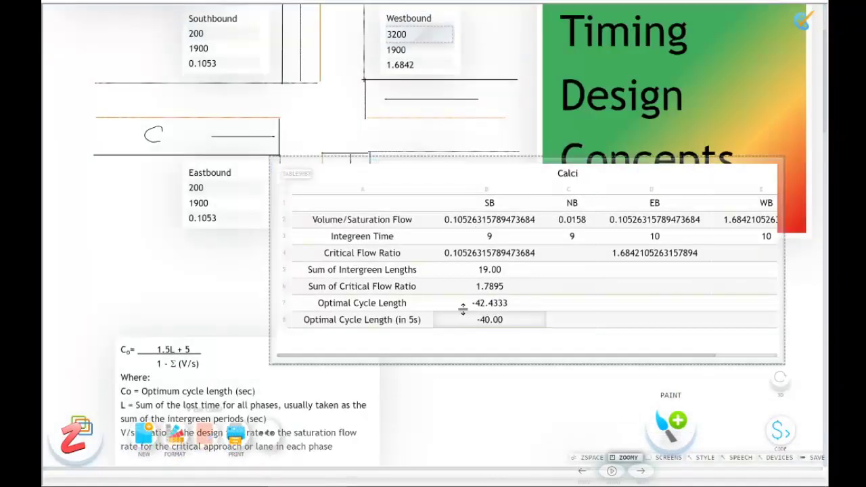
click(510, 247)
scroll(514, 205, up, 2)
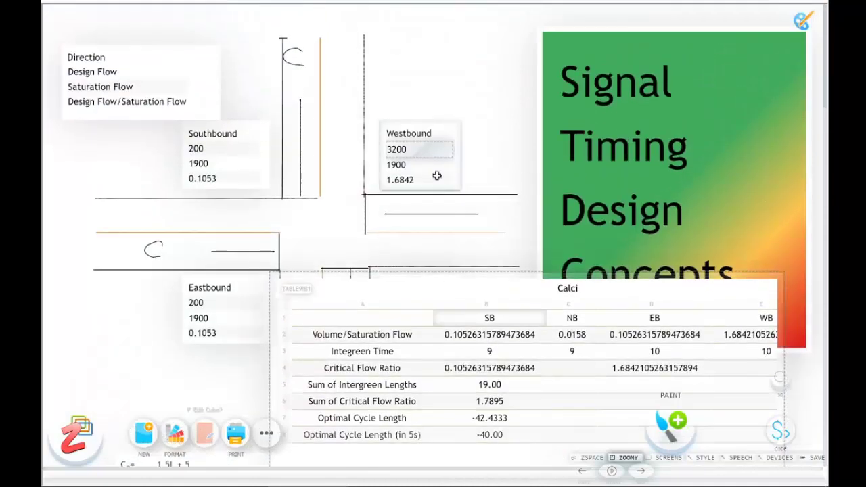
Change the Westbound design flow from 3200 to 120 and move the cycle-length formula notes into view
click(441, 149)
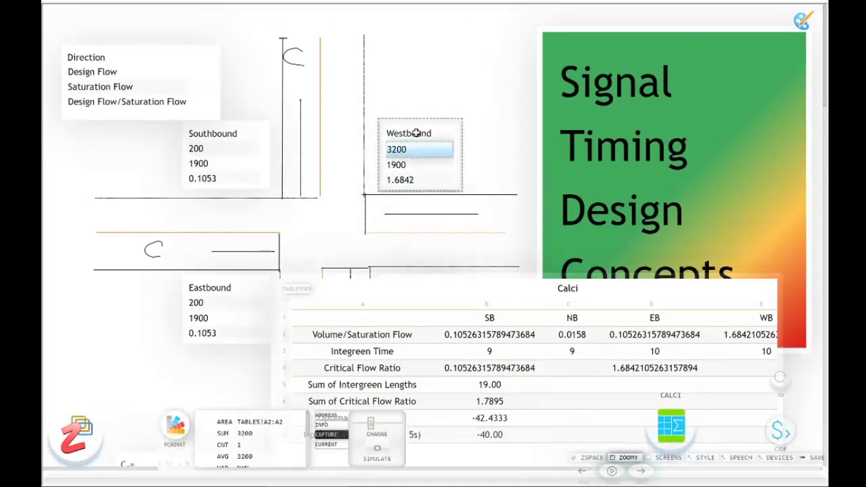
double_click(440, 146)
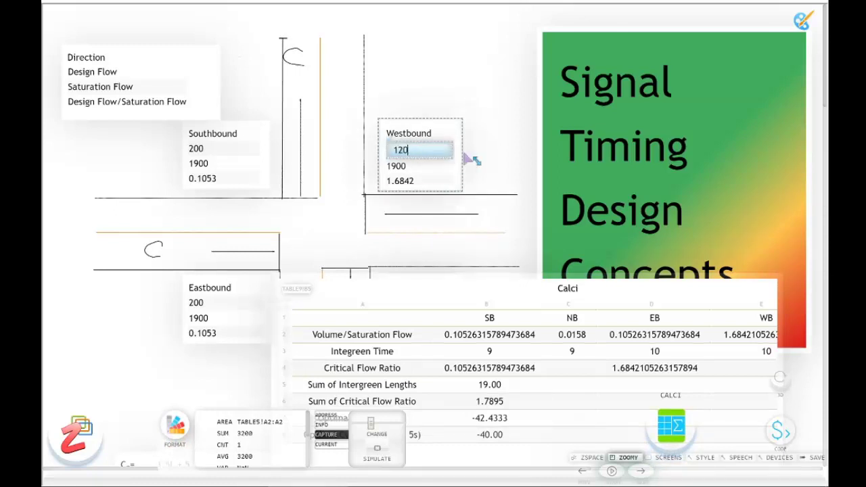
key(Return)
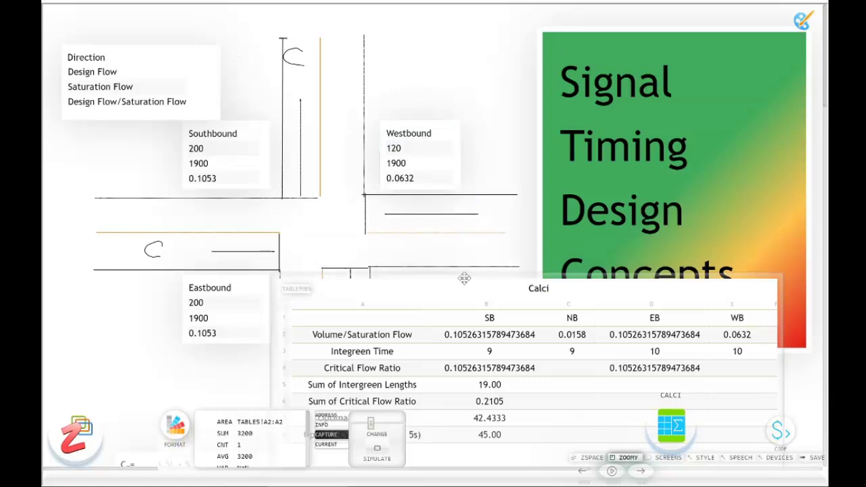
scroll(547, 338, down, 5)
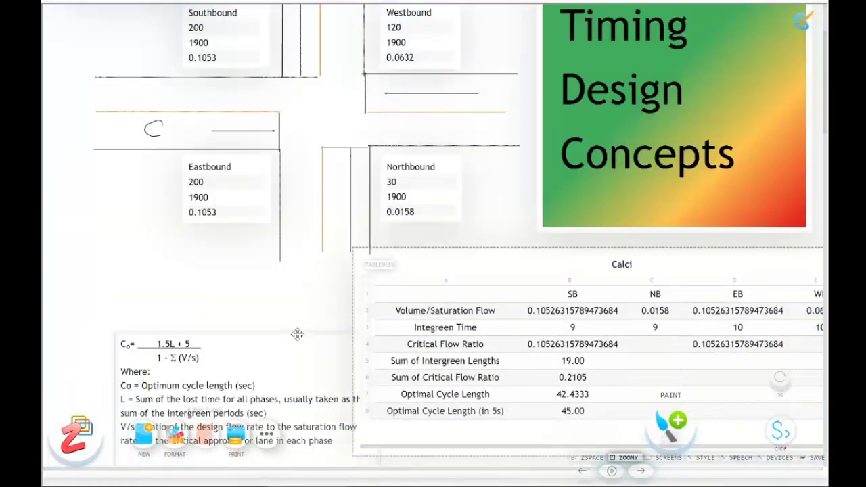
drag(298, 339, 265, 306)
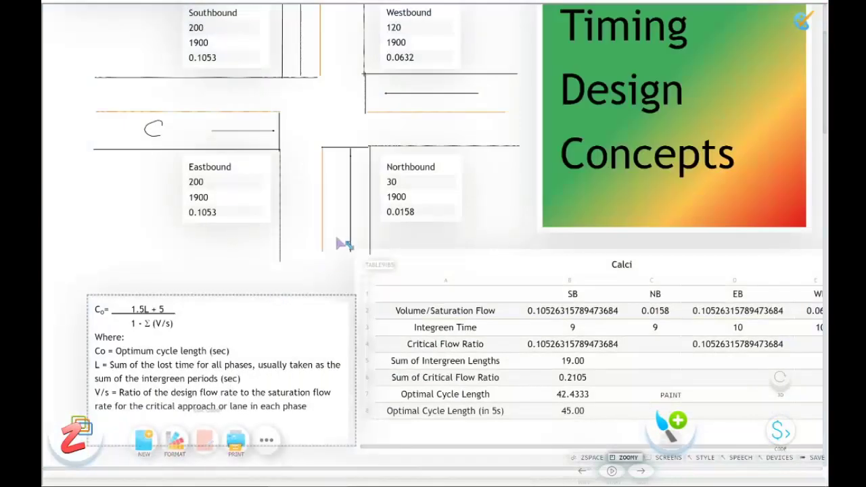
Step through the Zoomy views of the Southbound and next flow boxes, then return to the full diagram
click(639, 471)
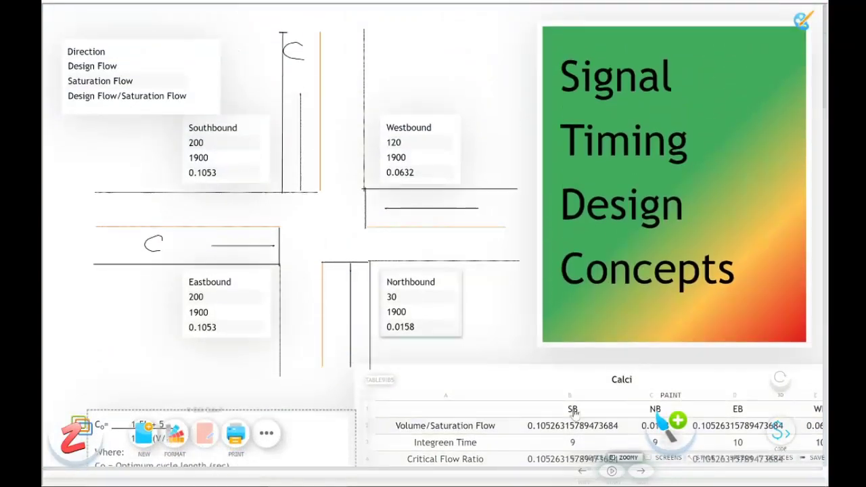
click(634, 471)
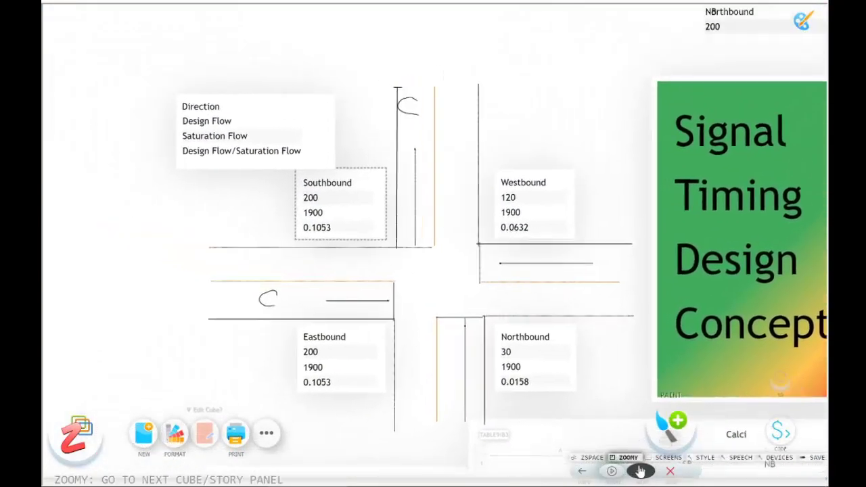
click(663, 471)
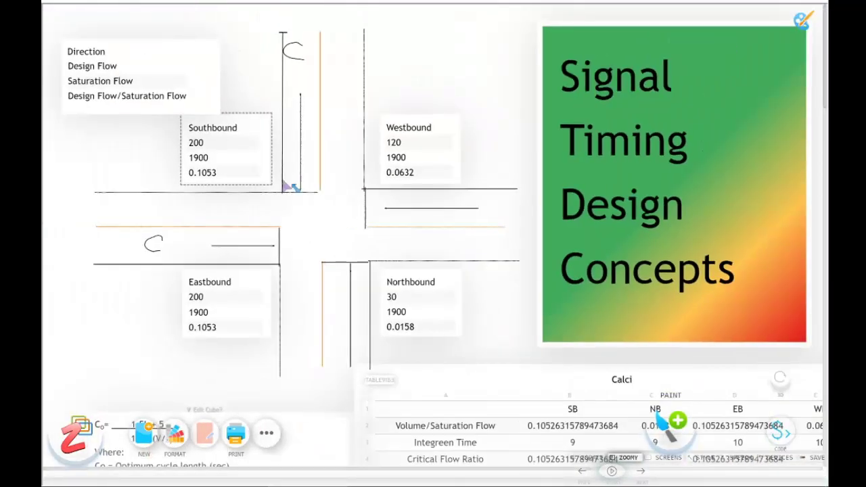
click(295, 198)
drag(177, 433, 195, 361)
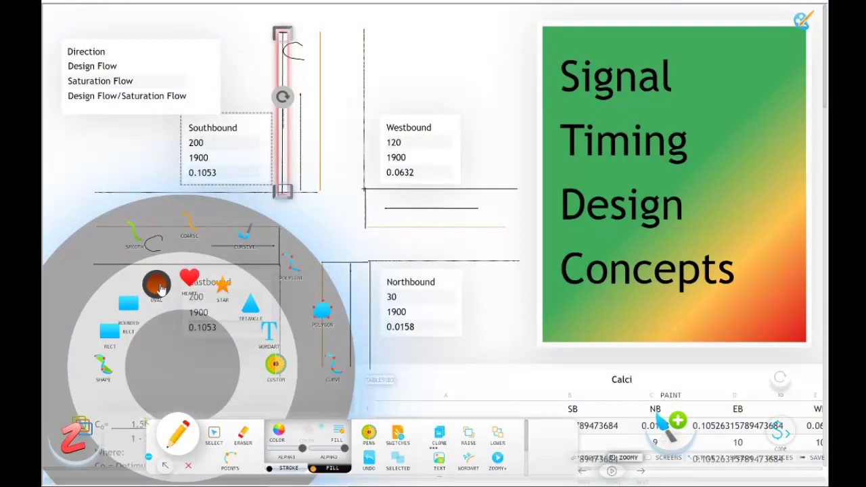
Draw three orange rounded-rectangle cars in the Eastbound lane and nudge the Signal Timing slide left
click(156, 285)
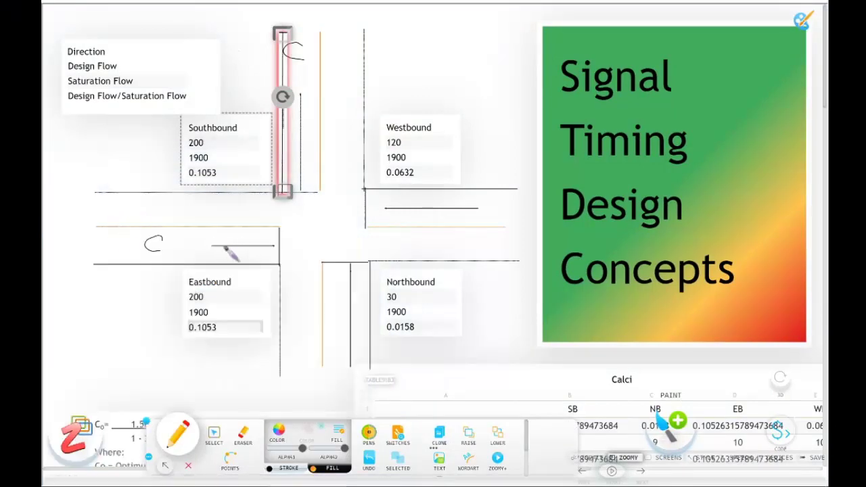
drag(178, 433, 178, 430)
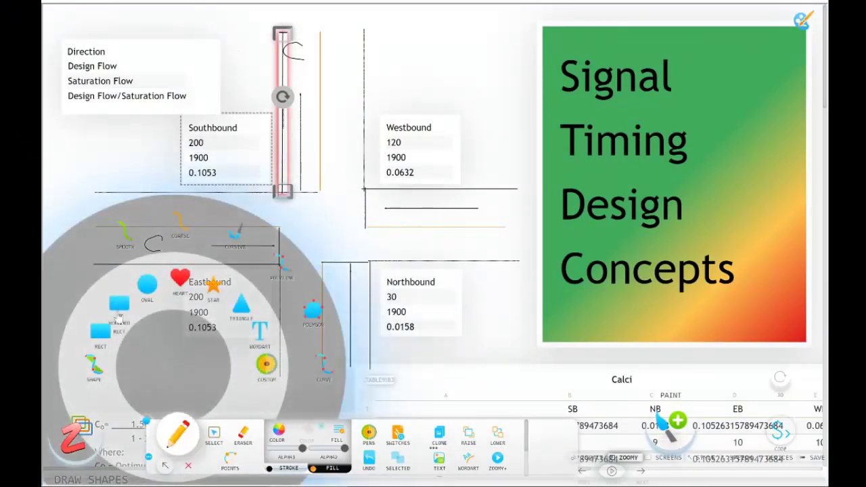
click(141, 284)
mouse_move(105, 233)
mouse_down()
mouse_move(124, 250)
mouse_move(222, 251)
mouse_up()
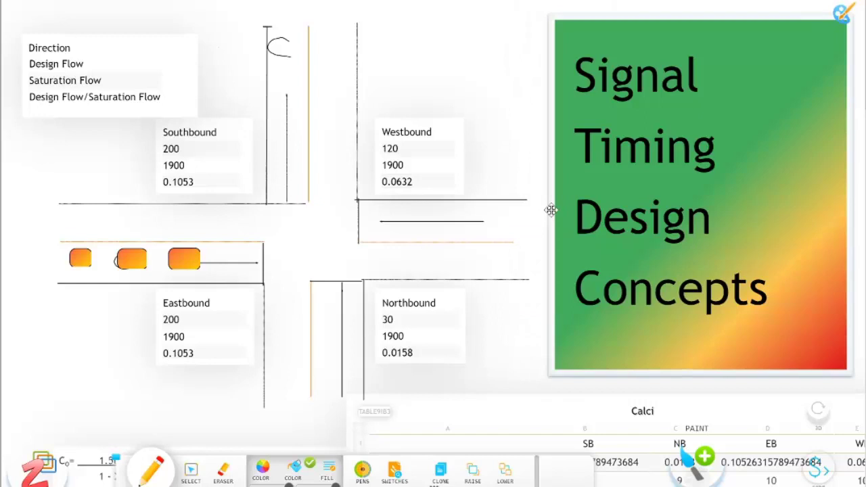
drag(551, 211, 539, 209)
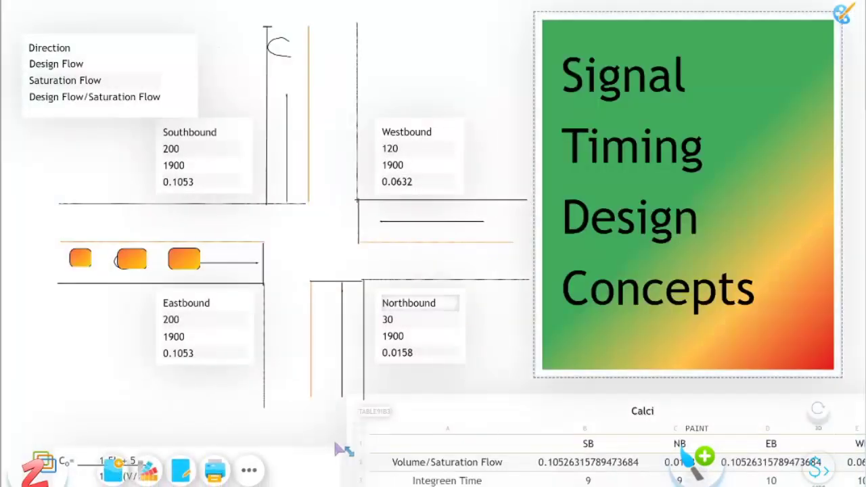